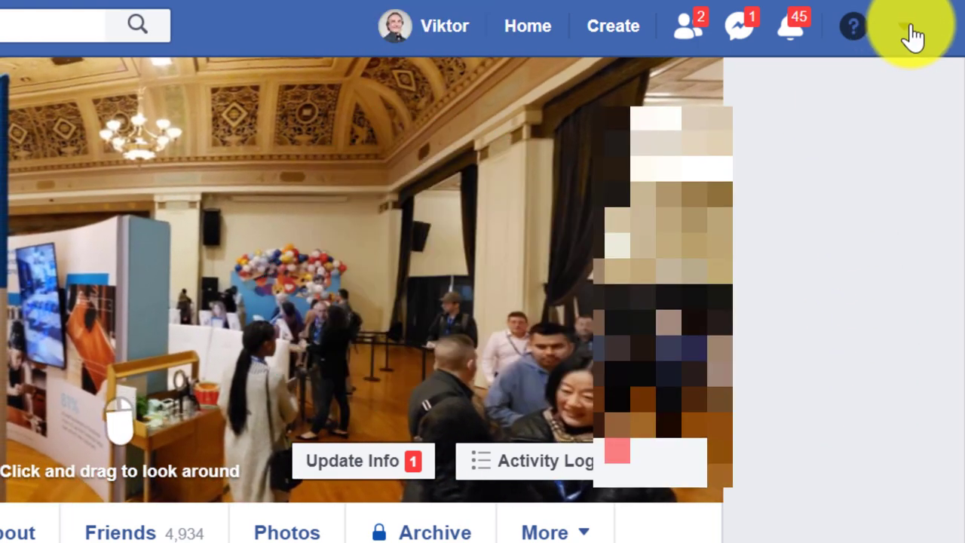
Open Facebook's General Account Settings from the top-right account menu
{"action": "left_click", "coordinate": [910, 30]}
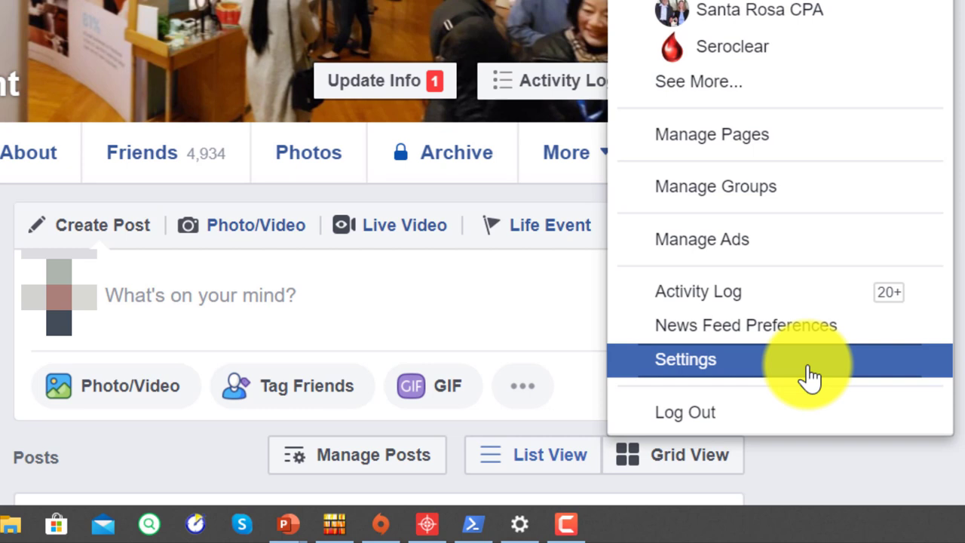
{"action": "left_click", "coordinate": [810, 377]}
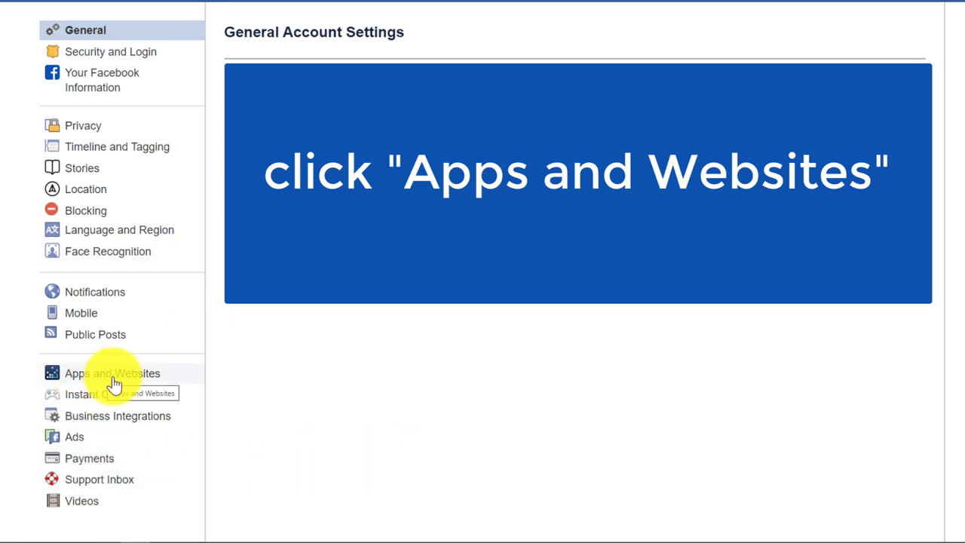
Remove the nine checked apps in Apps and Websites, deleting their posts without notifying them
{"action": "left_click", "coordinate": [82, 386]}
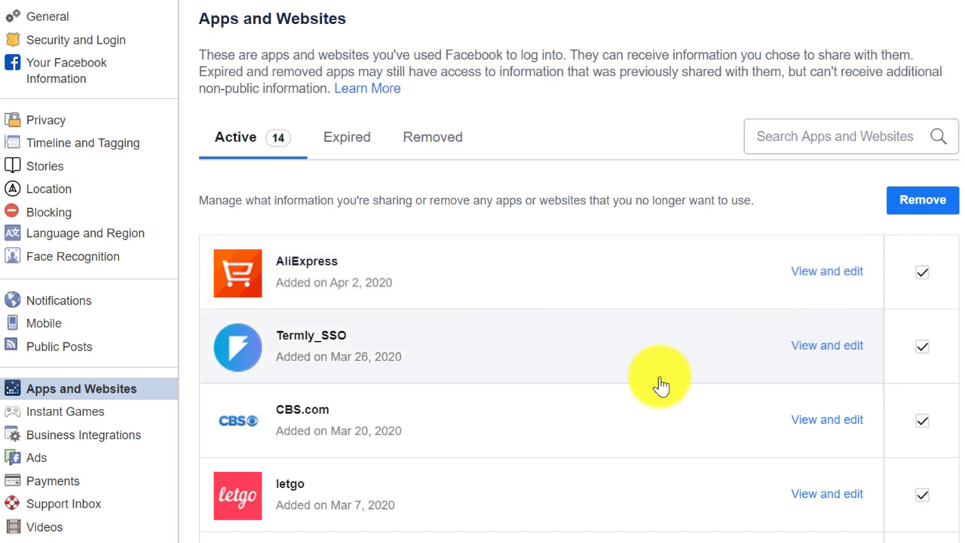
{"action": "left_click", "coordinate": [933, 210]}
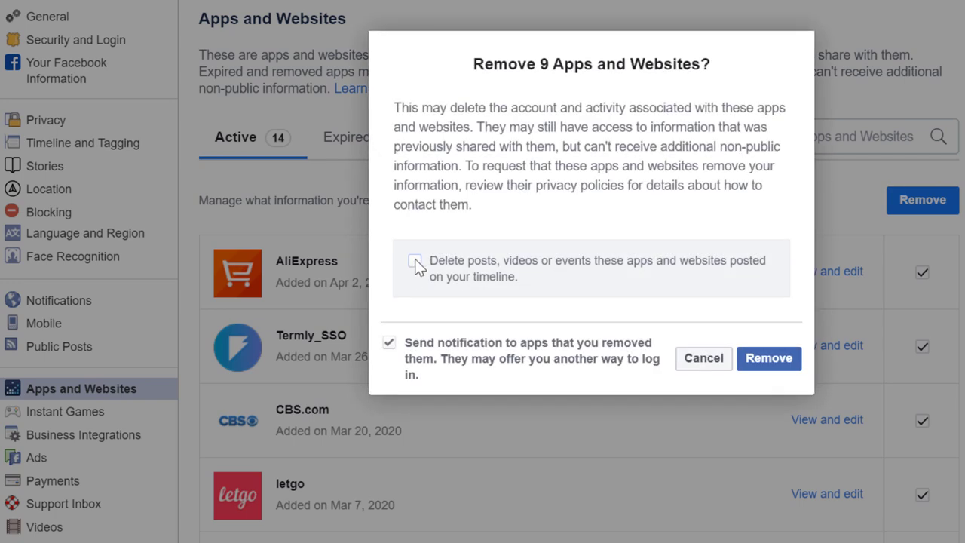
{"action": "left_click", "coordinate": [415, 261]}
{"action": "left_click", "coordinate": [389, 344]}
{"action": "left_click", "coordinate": [767, 361]}
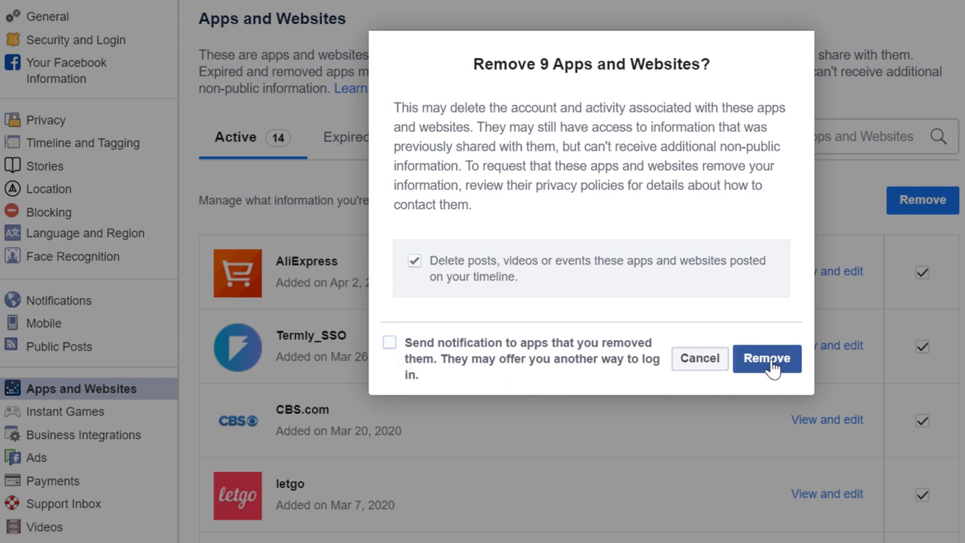
{"action": "left_click", "coordinate": [767, 360]}
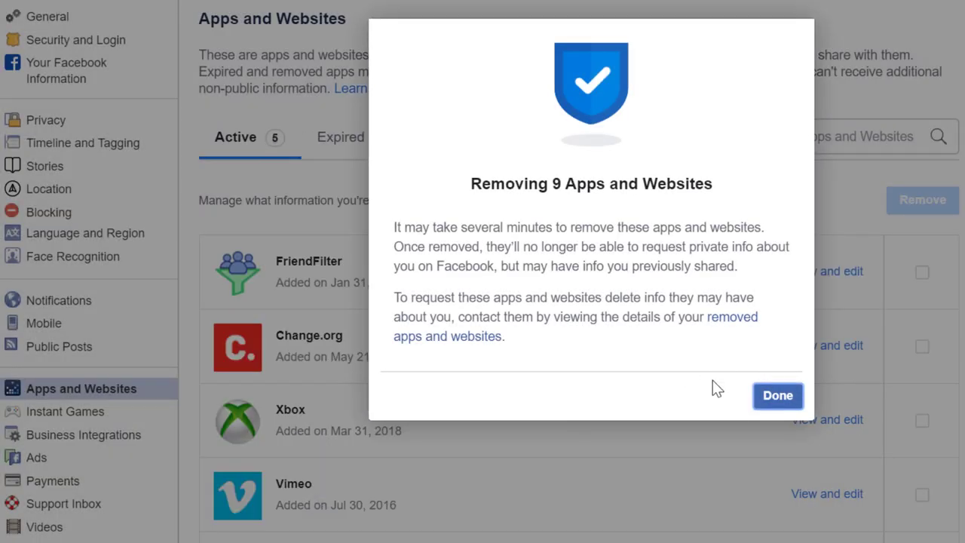
{"action": "left_click", "coordinate": [777, 396]}
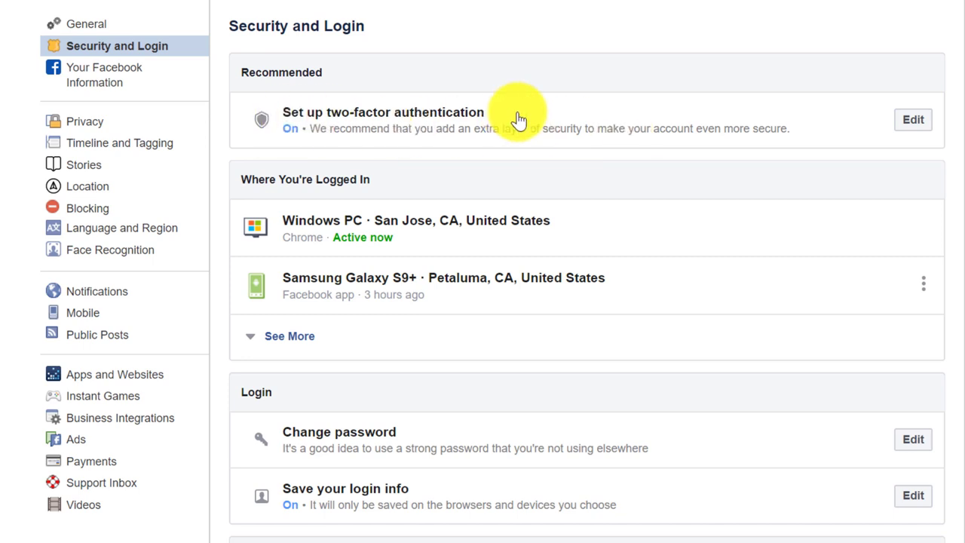
Open the two-factor authentication settings and review the authentication app and Recovery Codes methods
{"action": "left_click_drag", "start_coordinate": [525, 120], "coordinate": [280, 118]}
{"action": "left_click", "coordinate": [291, 120]}
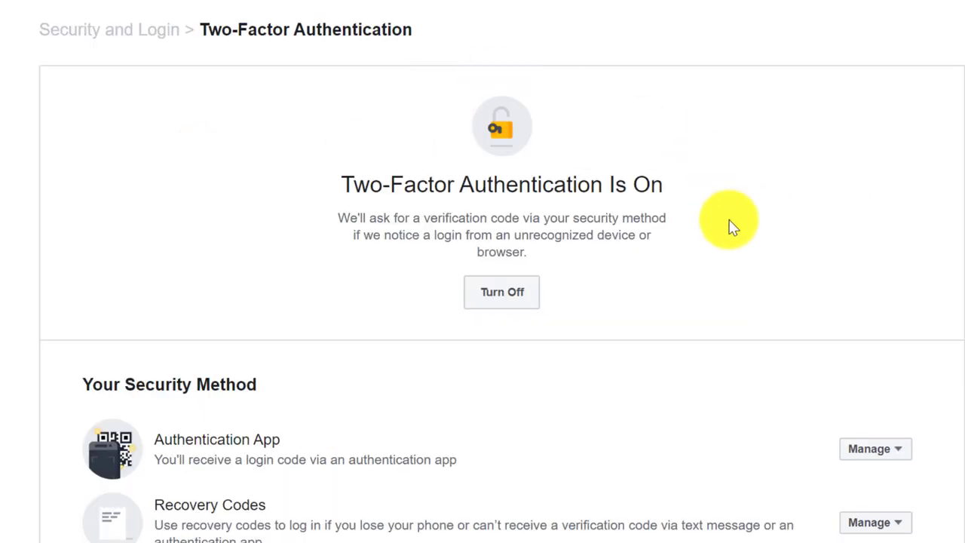
{"action": "scroll", "coordinate": [721, 226], "scroll_direction": "down", "scroll_amount": 2}
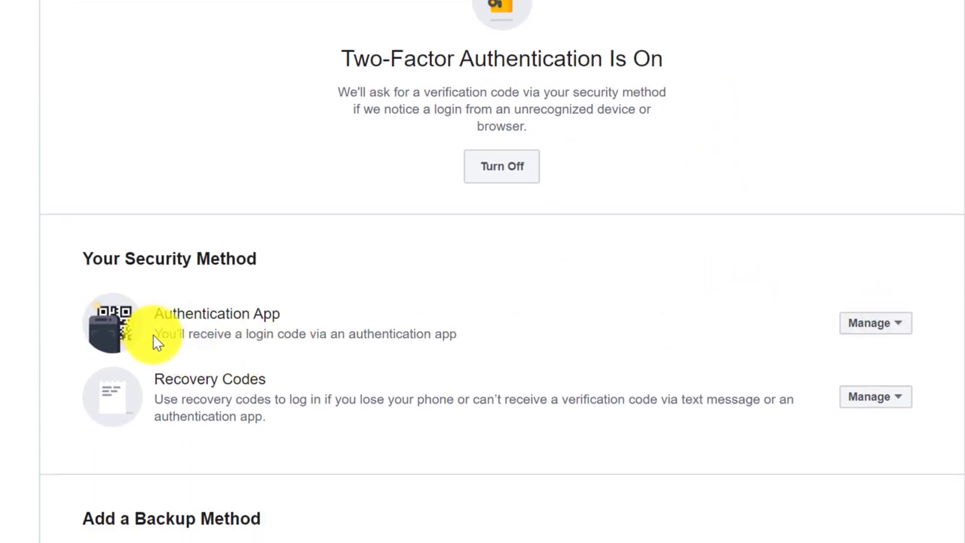
{"action": "left_click_drag", "start_coordinate": [155, 334], "coordinate": [495, 338]}
{"action": "left_click", "coordinate": [498, 338]}
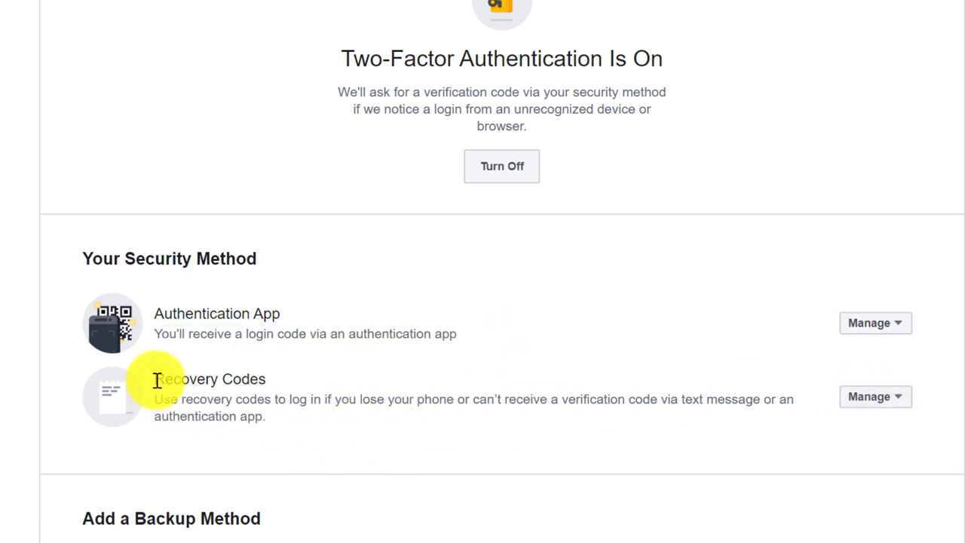
{"action": "left_click_drag", "start_coordinate": [155, 376], "coordinate": [338, 429]}
{"action": "left_click", "coordinate": [366, 423]}
Review the Text Message (SMS) and Security Key backup methods further down
{"action": "scroll", "coordinate": [422, 383], "scroll_direction": "down", "scroll_amount": 1}
{"action": "scroll", "coordinate": [483, 339], "scroll_direction": "down", "scroll_amount": 2}
{"action": "scroll", "coordinate": [532, 303], "scroll_direction": "down", "scroll_amount": 1}
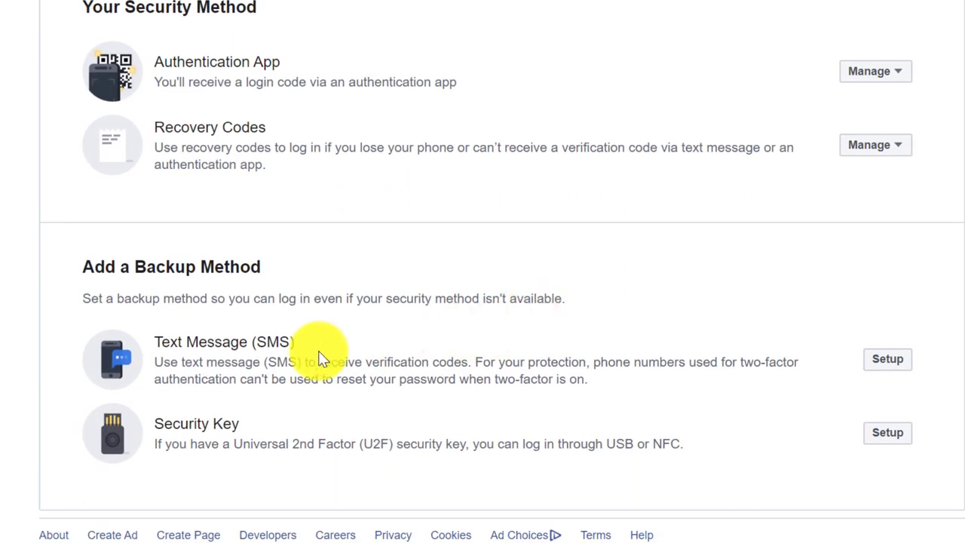
{"action": "mouse_move", "coordinate": [156, 341]}
{"action": "left_mouse_down"}
{"action": "mouse_move", "coordinate": [308, 342]}
{"action": "mouse_move", "coordinate": [335, 365]}
{"action": "left_mouse_up"}
{"action": "left_click", "coordinate": [361, 347]}
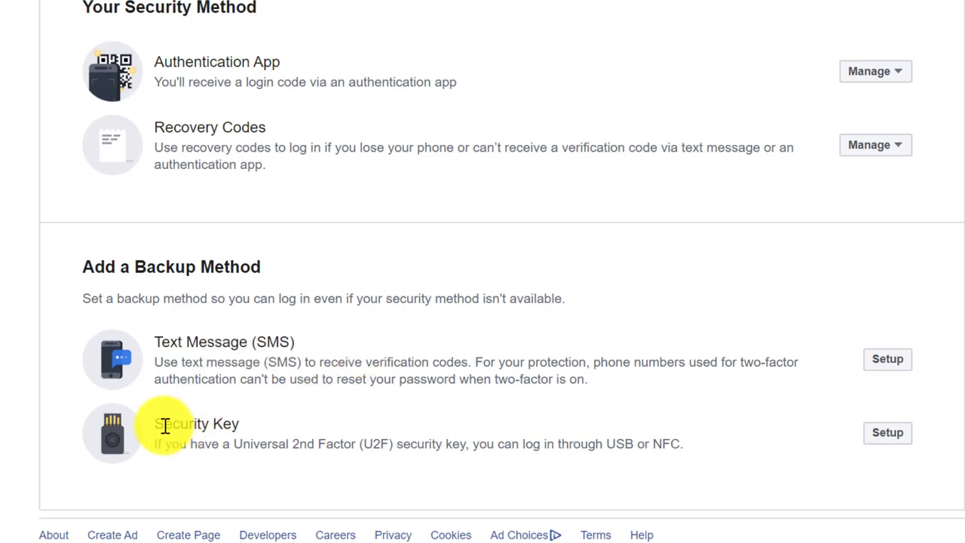
{"action": "left_click_drag", "start_coordinate": [160, 429], "coordinate": [429, 429]}
{"action": "left_click", "coordinate": [532, 400]}
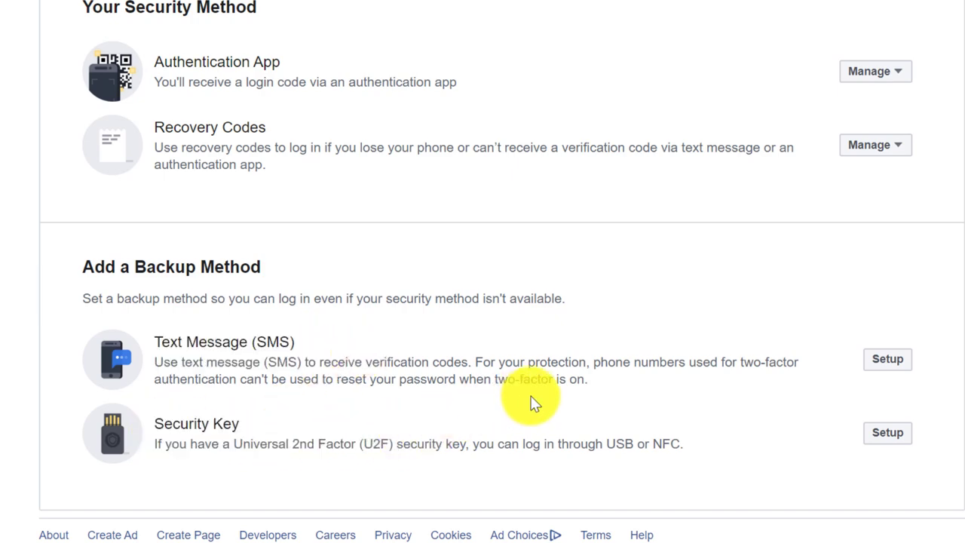
{"action": "scroll", "coordinate": [532, 400], "scroll_direction": "down", "scroll_amount": 1}
{"action": "scroll", "coordinate": [532, 400], "scroll_direction": "up", "scroll_amount": 1}
{"action": "scroll", "coordinate": [532, 402], "scroll_direction": "up", "scroll_amount": 5}
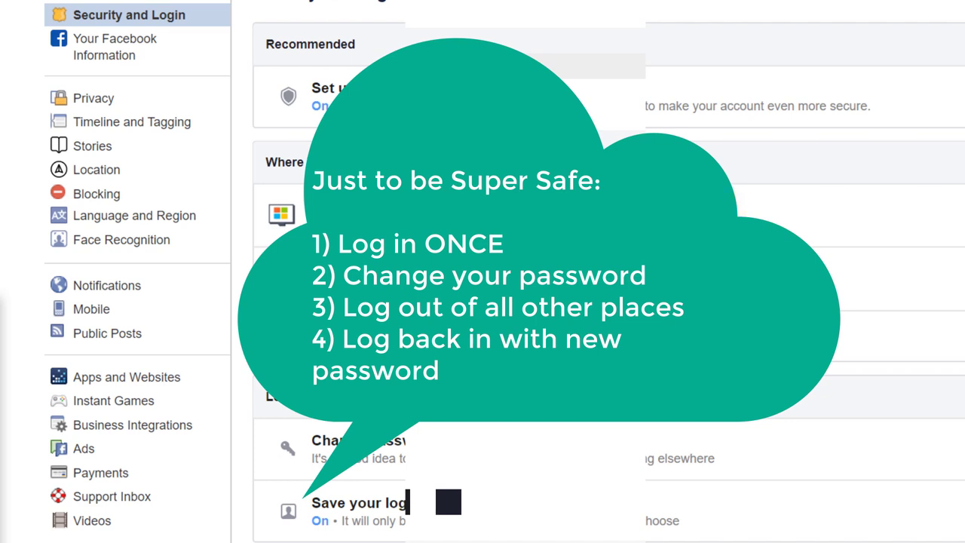
Open the password change form and enter the current account password
{"action": "scroll", "coordinate": [603, 301], "scroll_direction": "down", "scroll_amount": 1}
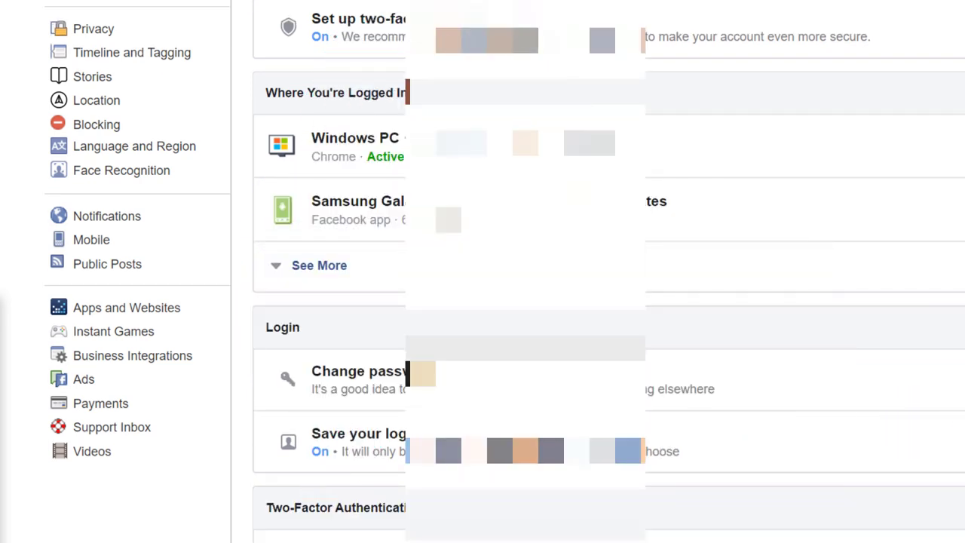
{"action": "left_click", "coordinate": [724, 407]}
{"action": "scroll", "coordinate": [725, 407], "scroll_direction": "down", "scroll_amount": 3}
{"action": "left_click", "coordinate": [555, 233]}
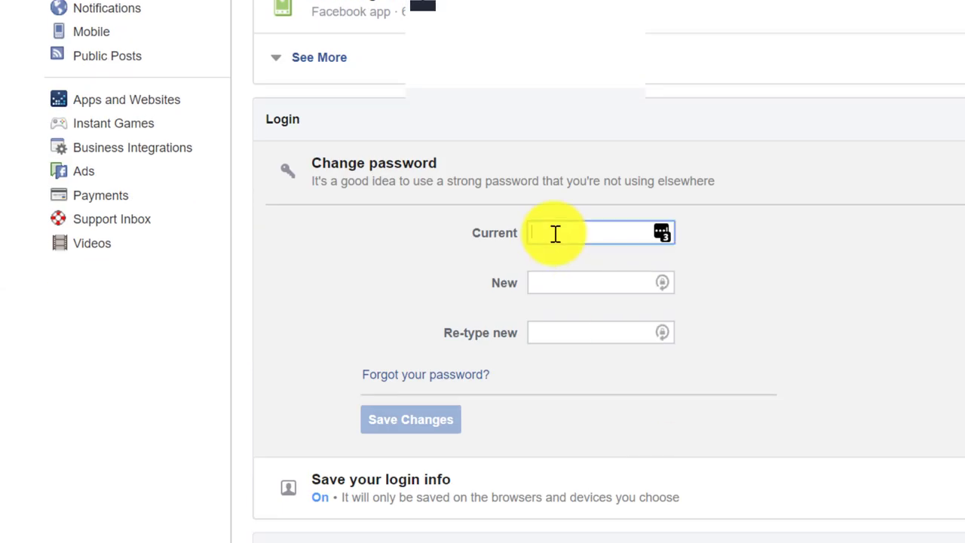
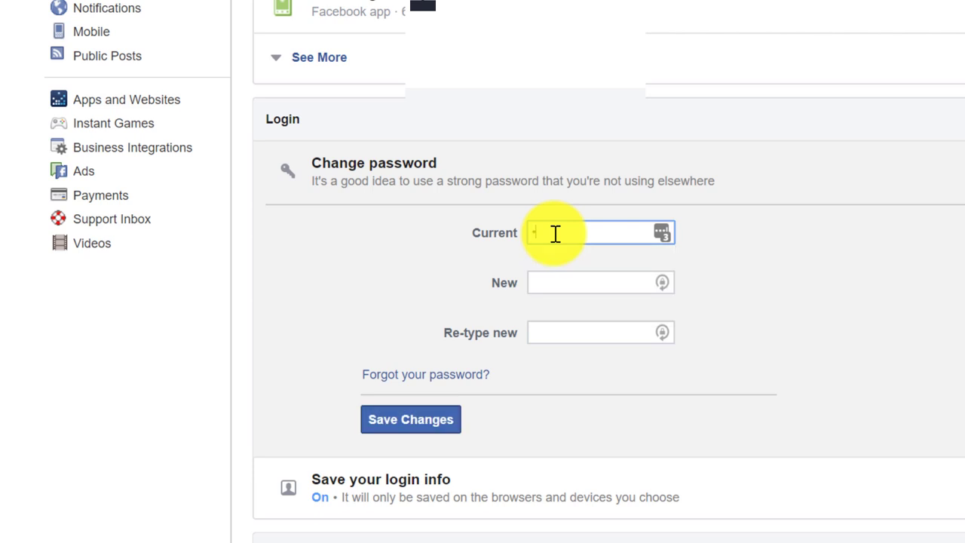
{"action": "key", "text": "BackSpace"}
{"action": "key", "text": "BackSpace"}
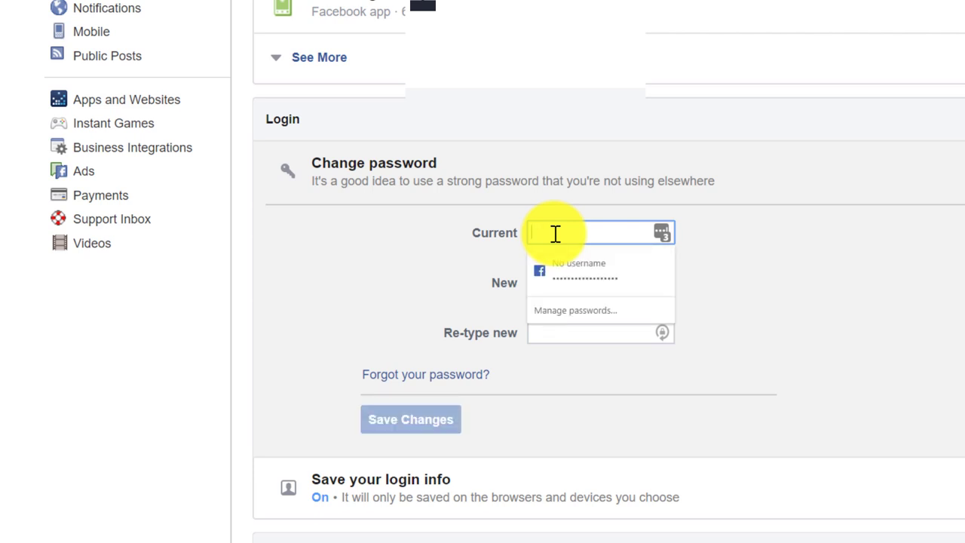
Paste the new password into both new-password fields and save the change
{"action": "key", "text": "Tab"}
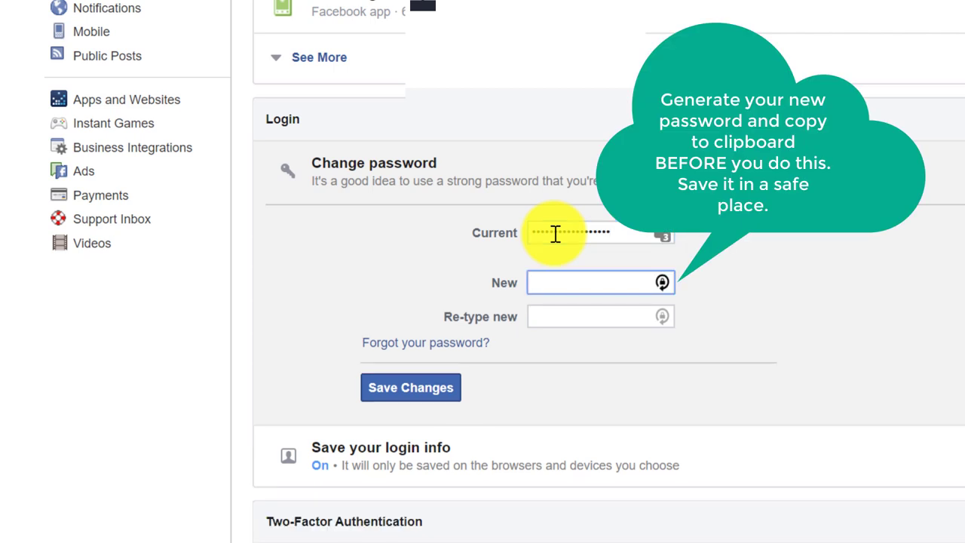
{"action": "key", "text": "ctrl+v"}
{"action": "left_click", "coordinate": [567, 331]}
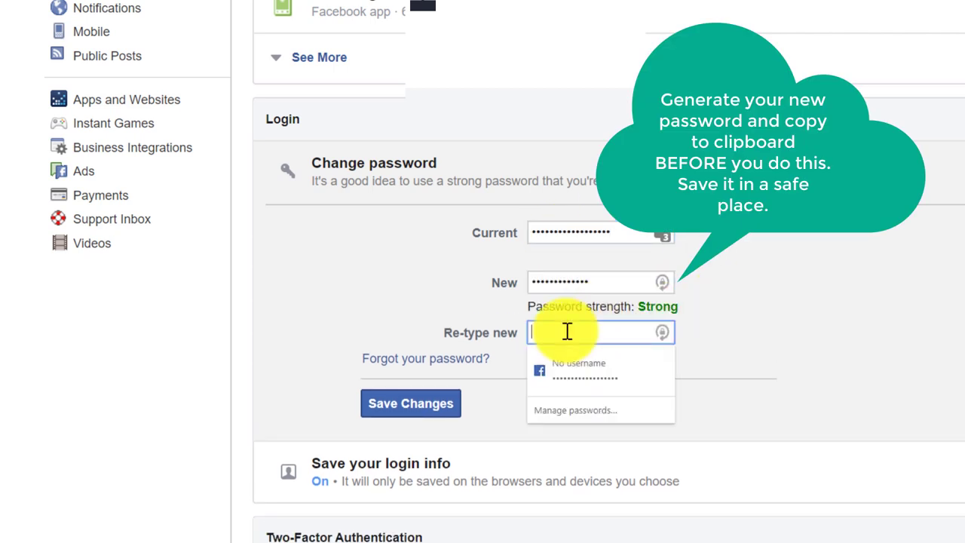
{"action": "key", "text": "ctrl+v"}
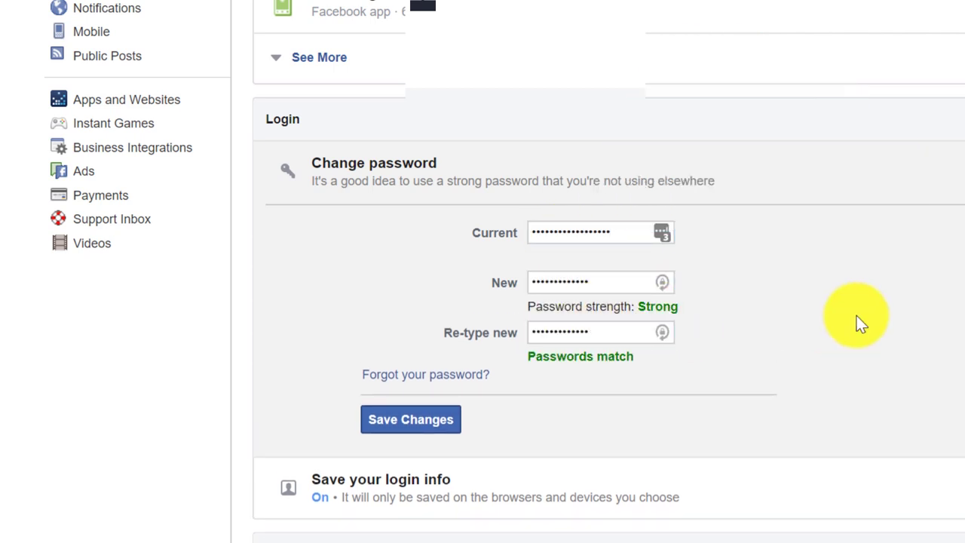
{"action": "left_click", "coordinate": [403, 424]}
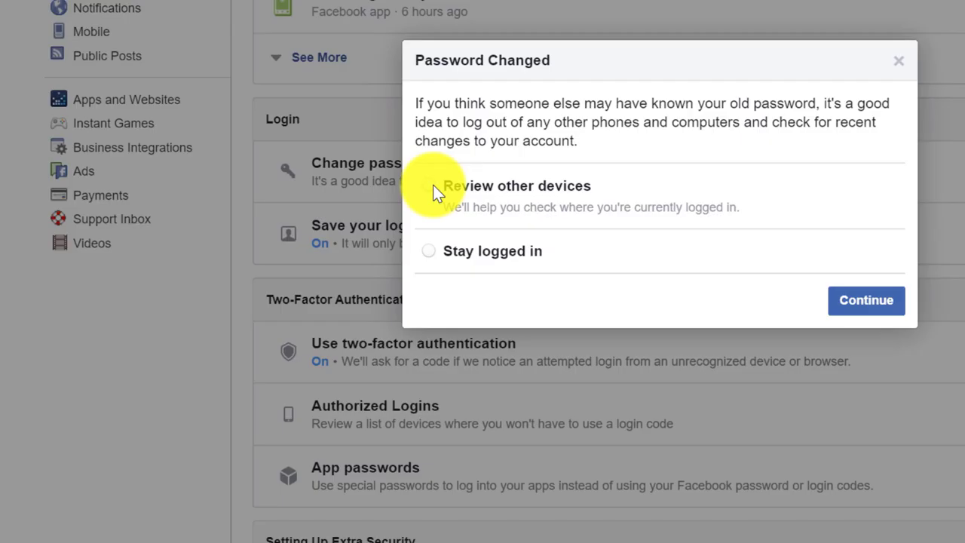
Choose to review other devices and scroll through the Where You're Logged In list
{"action": "left_click", "coordinate": [433, 188]}
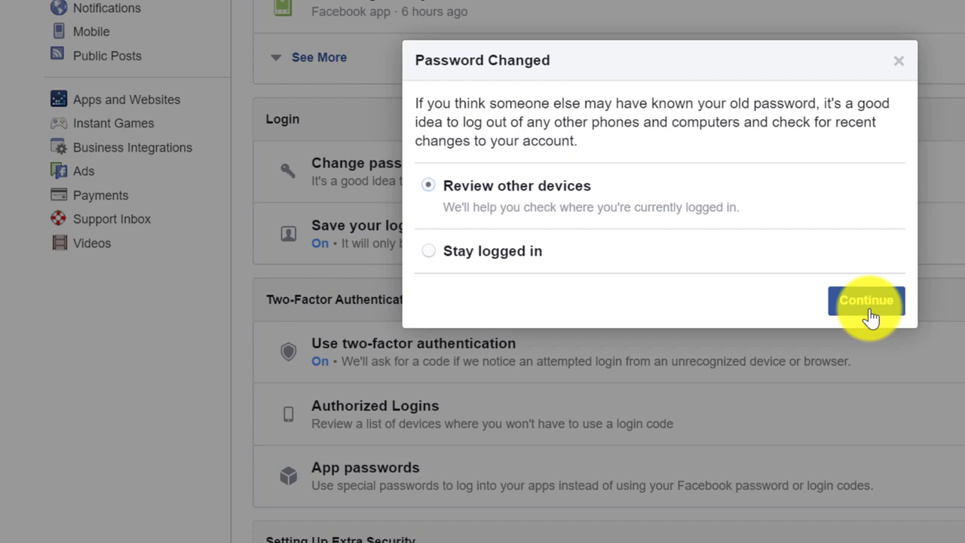
{"action": "left_click", "coordinate": [867, 306]}
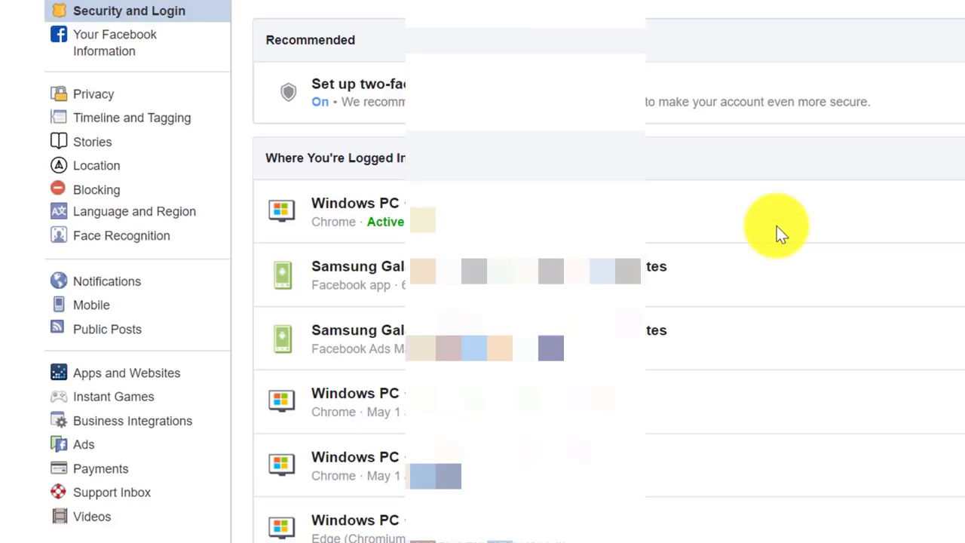
{"action": "scroll", "coordinate": [777, 226], "scroll_direction": "down", "scroll_amount": 5}
{"action": "scroll", "coordinate": [776, 226], "scroll_direction": "down", "scroll_amount": 3}
{"action": "scroll", "coordinate": [776, 226], "scroll_direction": "down", "scroll_amount": 3}
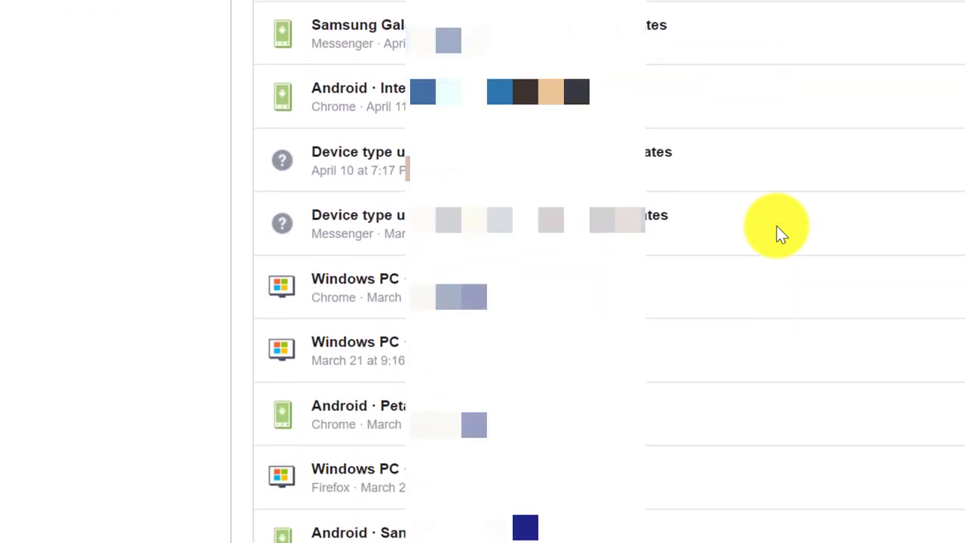
{"action": "scroll", "coordinate": [776, 226], "scroll_direction": "down", "scroll_amount": 2}
{"action": "scroll", "coordinate": [776, 226], "scroll_direction": "down", "scroll_amount": 3}
{"action": "scroll", "coordinate": [776, 226], "scroll_direction": "down", "scroll_amount": 2}
{"action": "scroll", "coordinate": [776, 226], "scroll_direction": "down", "scroll_amount": 4}
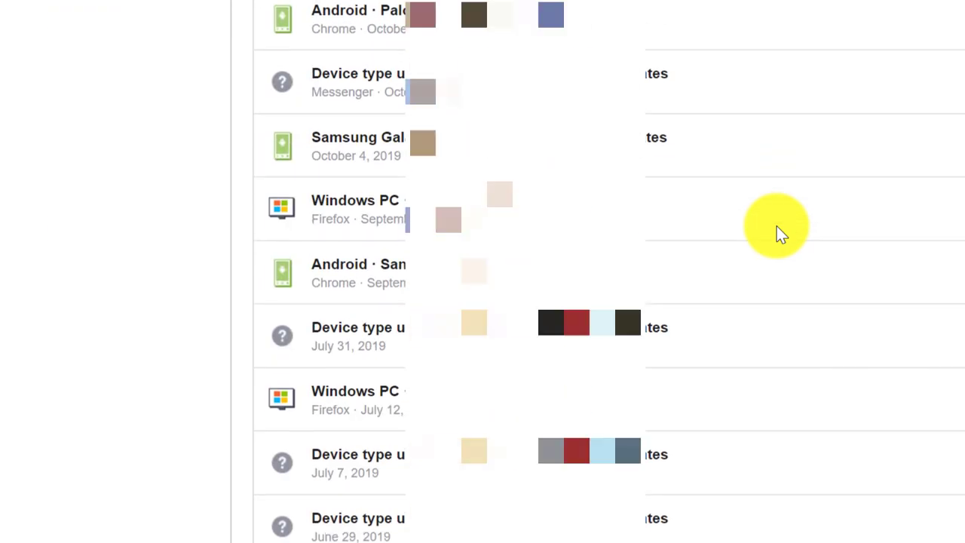
{"action": "scroll", "coordinate": [776, 226], "scroll_direction": "down", "scroll_amount": 3}
{"action": "scroll", "coordinate": [776, 226], "scroll_direction": "down", "scroll_amount": 1}
{"action": "scroll", "coordinate": [776, 226], "scroll_direction": "down", "scroll_amount": 4}
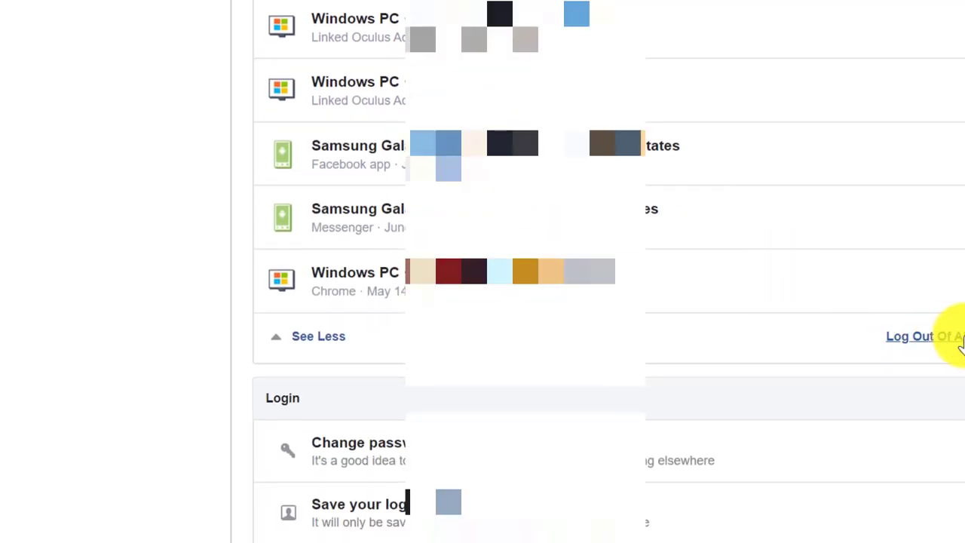
Log out of all other sessions
{"action": "left_click", "coordinate": [914, 341]}
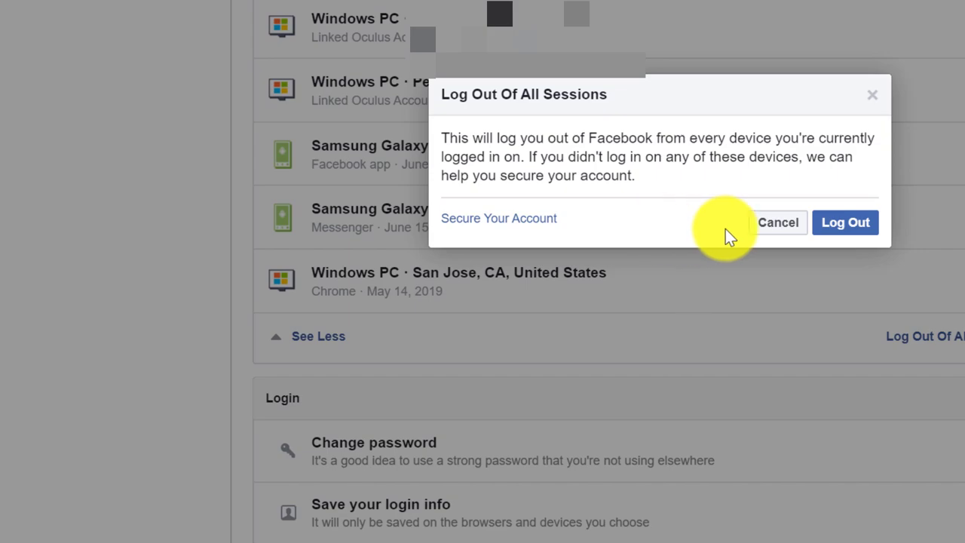
{"action": "left_click", "coordinate": [853, 224]}
{"action": "scroll", "coordinate": [671, 360], "scroll_direction": "down", "scroll_amount": 1}
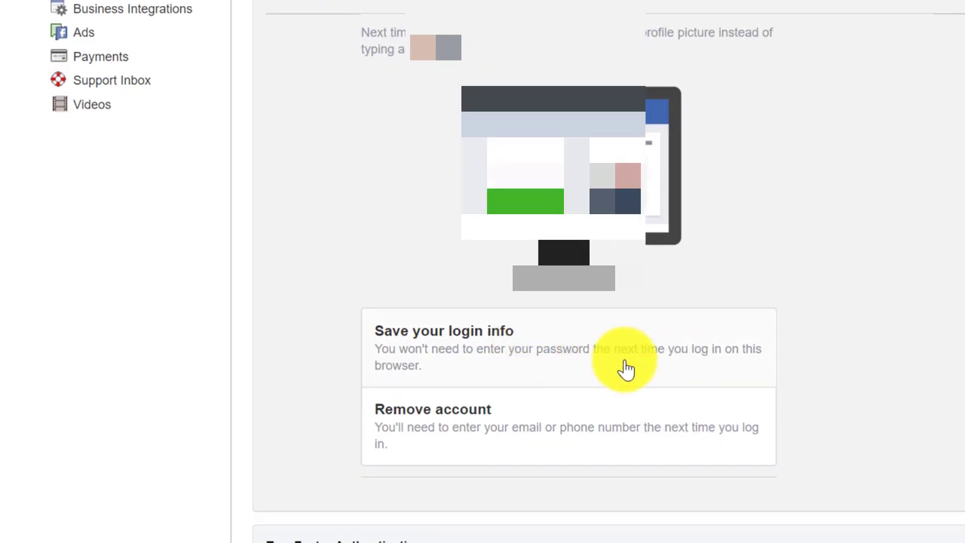
Keep login info saved on this browser, then collapse the Save your login info options
{"action": "left_click", "coordinate": [480, 345]}
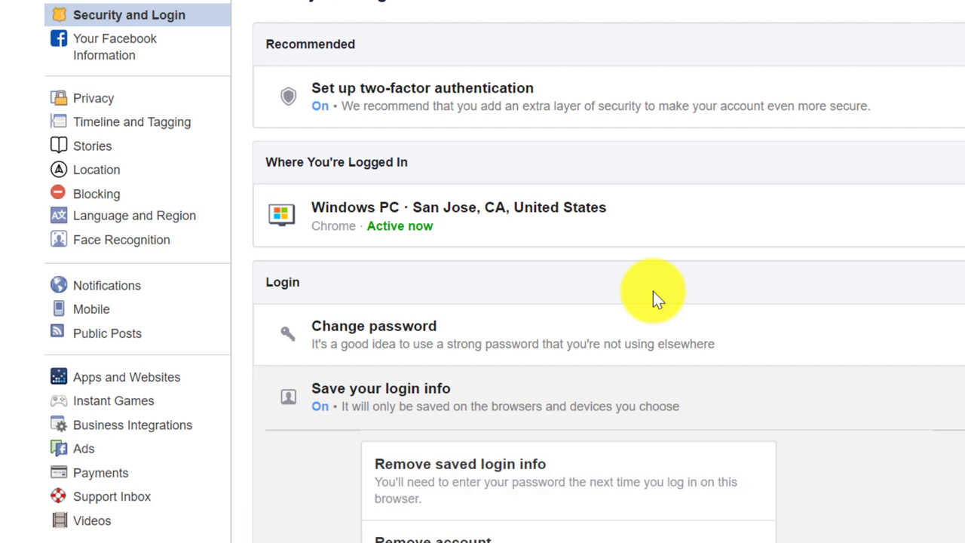
{"action": "scroll", "coordinate": [654, 295], "scroll_direction": "down", "scroll_amount": 2}
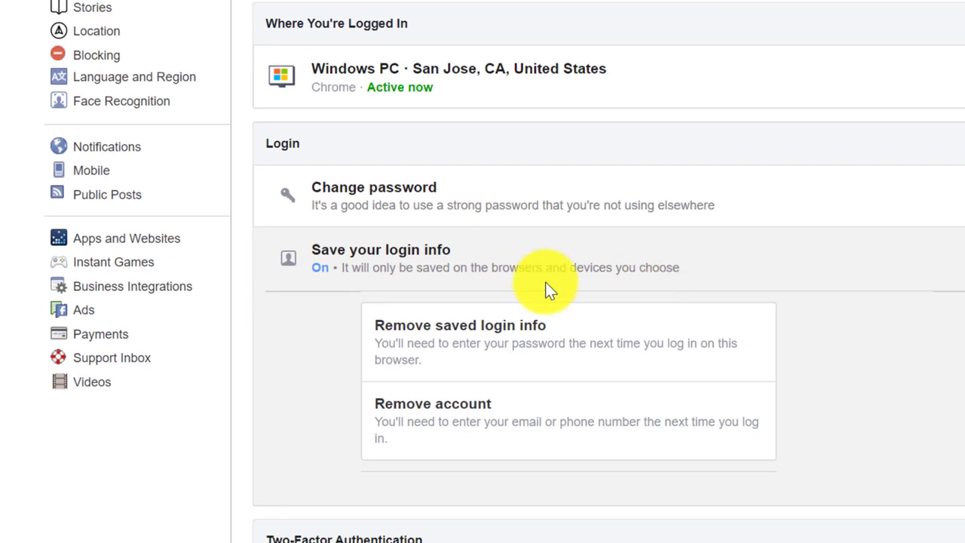
{"action": "mouse_move", "coordinate": [312, 249]}
{"action": "left_mouse_down"}
{"action": "mouse_move", "coordinate": [384, 272]}
{"action": "mouse_move", "coordinate": [680, 276]}
{"action": "left_mouse_up"}
{"action": "left_click", "coordinate": [724, 275]}
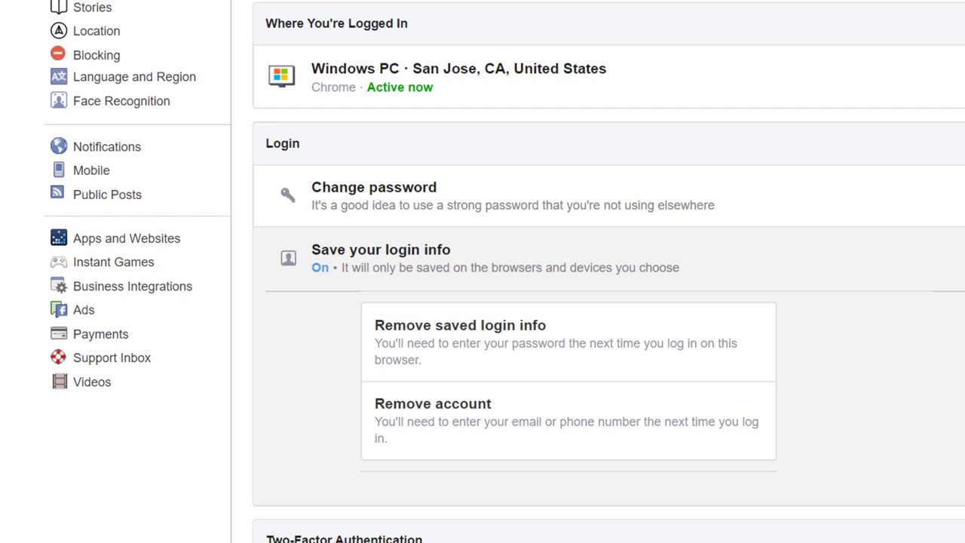
{"action": "left_click", "coordinate": [759, 229]}
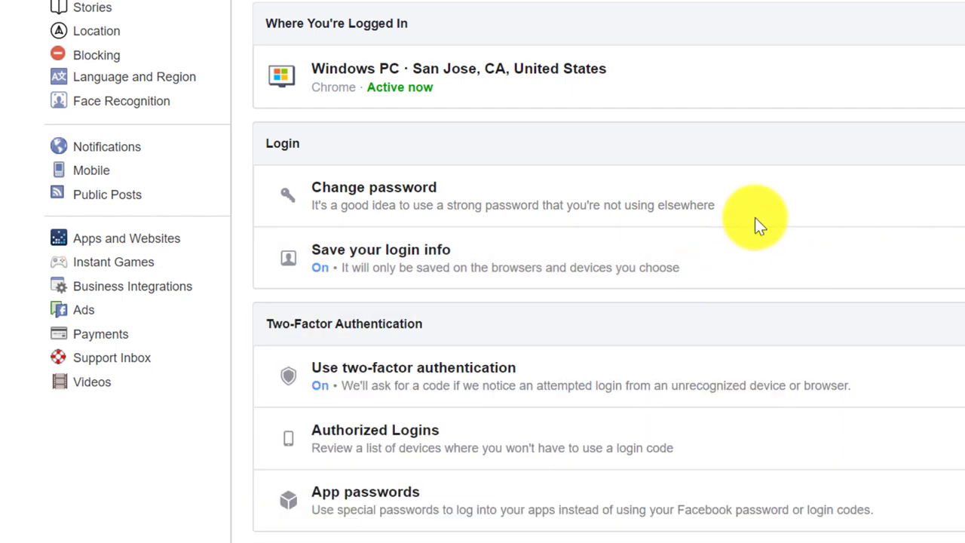
Expand Authorized Logins and mark the January 2014 and May 2013 Facebook for Android devices
{"action": "scroll", "coordinate": [754, 217], "scroll_direction": "down", "scroll_amount": 3}
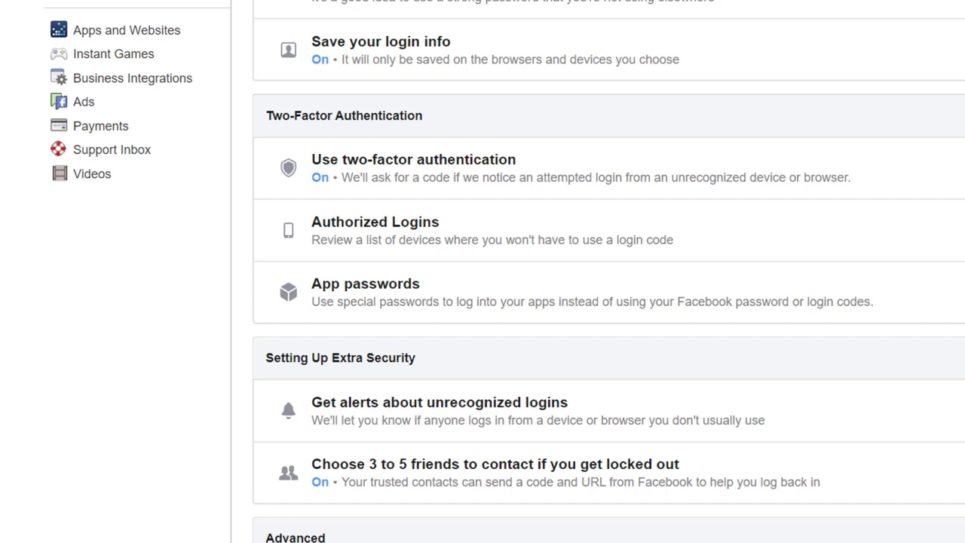
{"action": "left_click", "coordinate": [886, 231]}
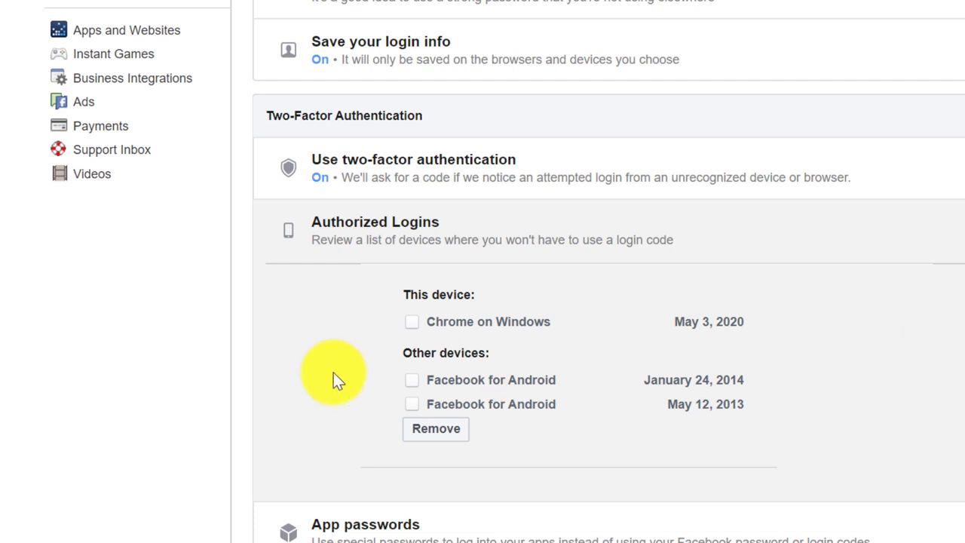
{"action": "left_click", "coordinate": [413, 382]}
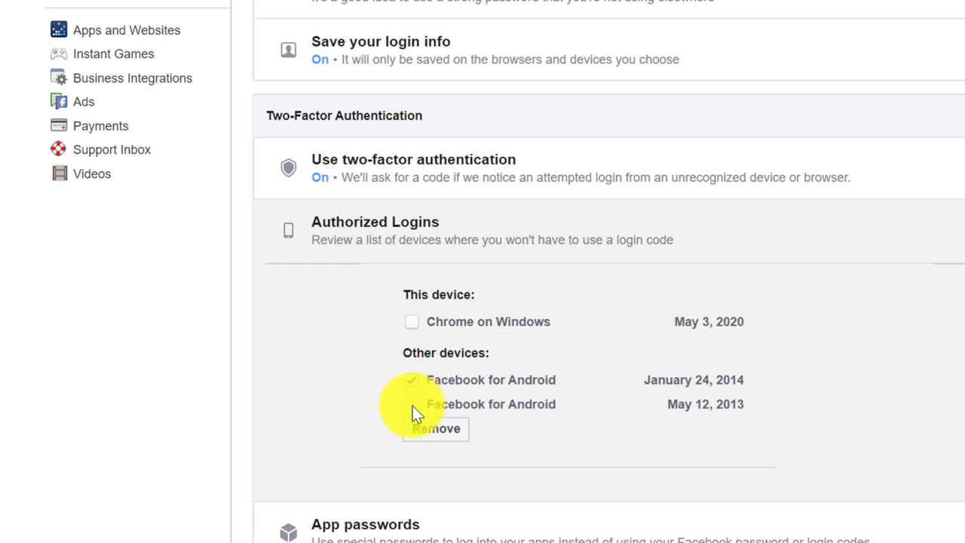
{"action": "left_click", "coordinate": [413, 406]}
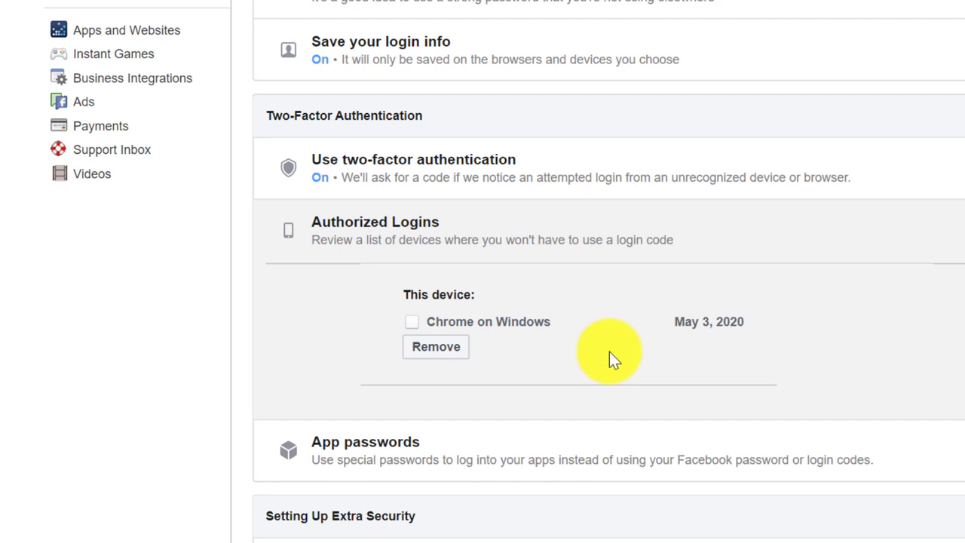
Enable unrecognized-login alerts via Notifications, Messenger and Email, and save the changes
{"action": "scroll", "coordinate": [607, 360], "scroll_direction": "down", "scroll_amount": 2}
{"action": "scroll", "coordinate": [618, 384], "scroll_direction": "down", "scroll_amount": 2}
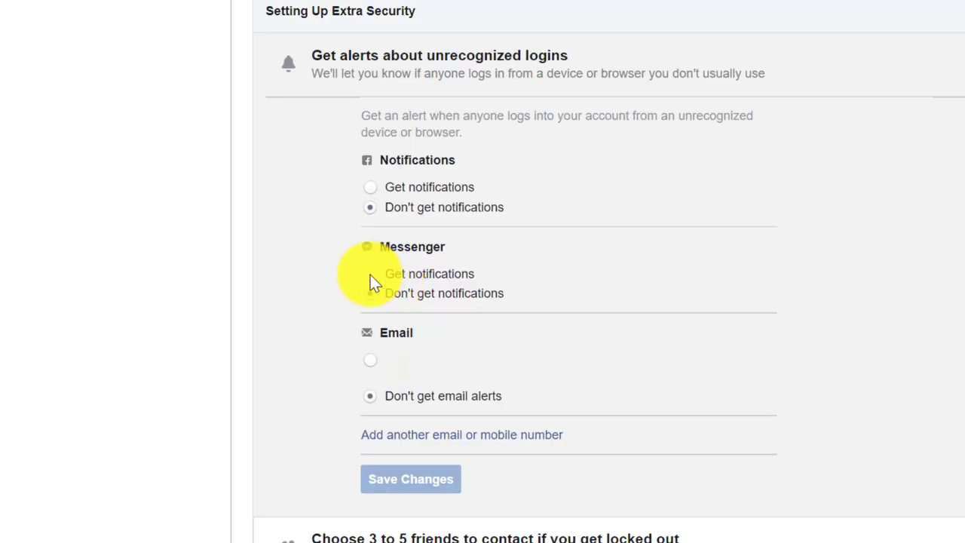
{"action": "left_click", "coordinate": [377, 274]}
{"action": "left_click", "coordinate": [369, 188]}
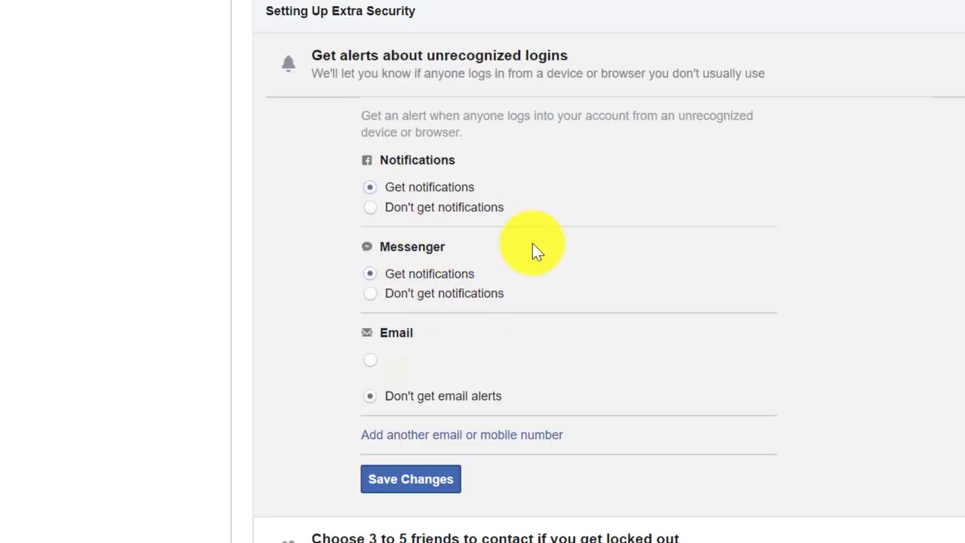
{"action": "left_click", "coordinate": [371, 362]}
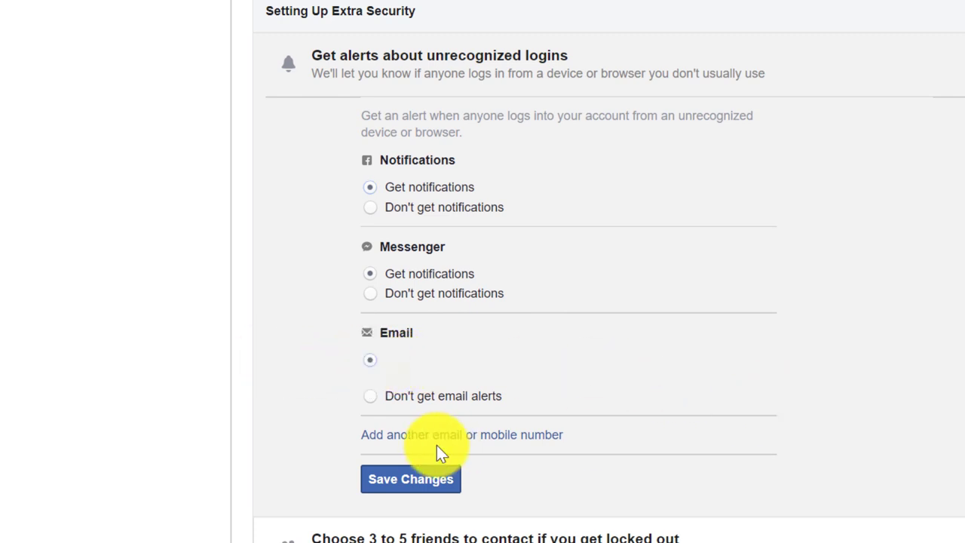
{"action": "left_click", "coordinate": [430, 478]}
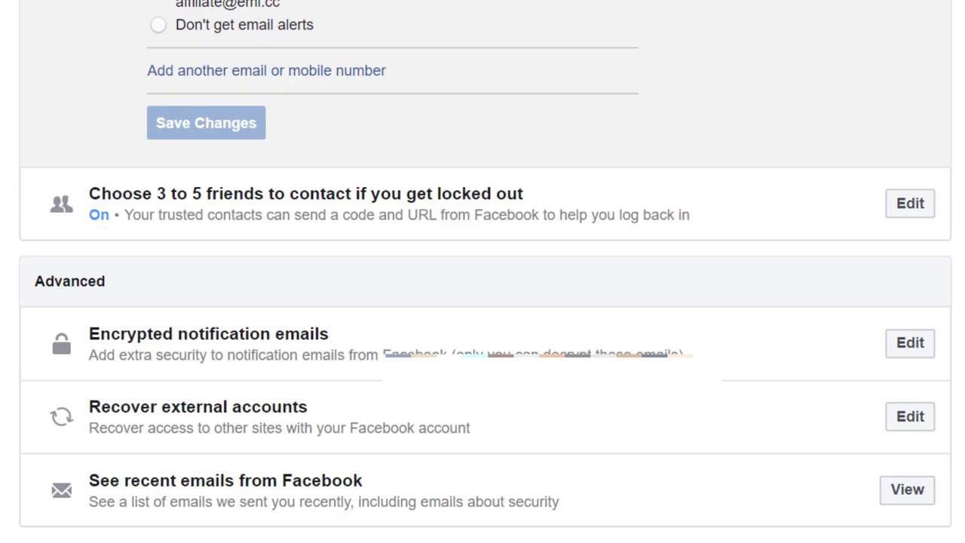